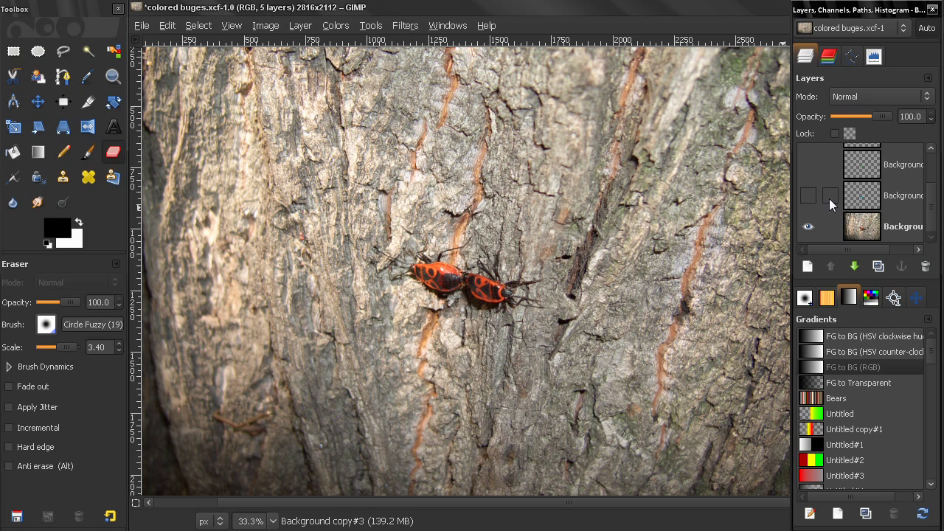
Step: Toggle the recoloured bug layers' visibility to compare them, leaving the red bugs visible
left_click(808, 172)
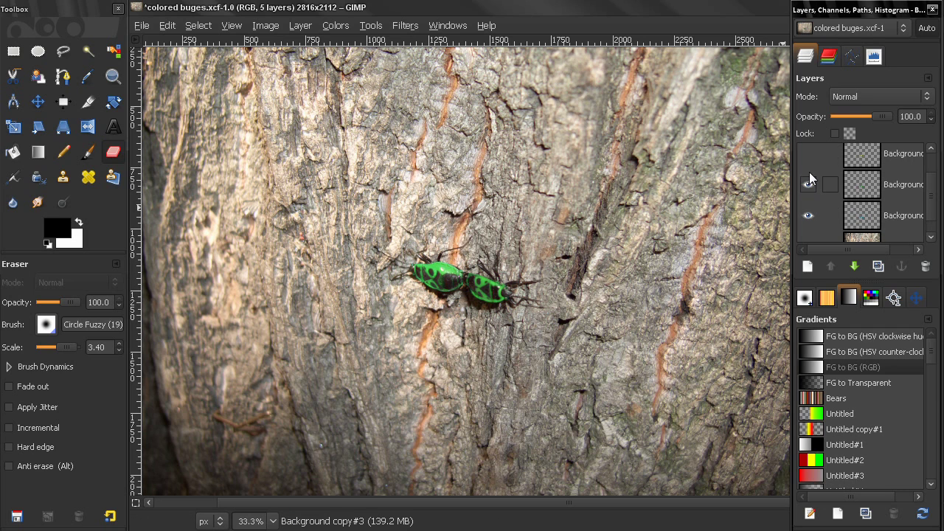
left_click(811, 169)
left_click(809, 163)
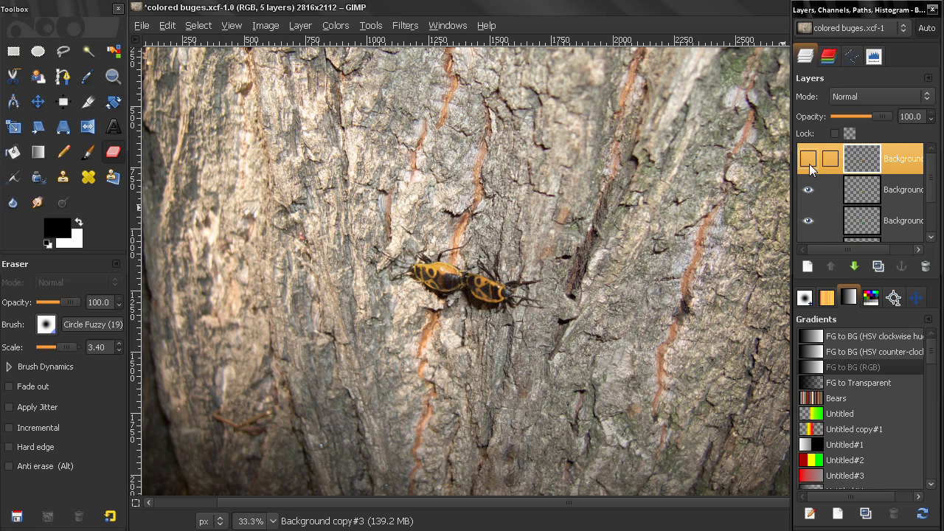
left_click(809, 193)
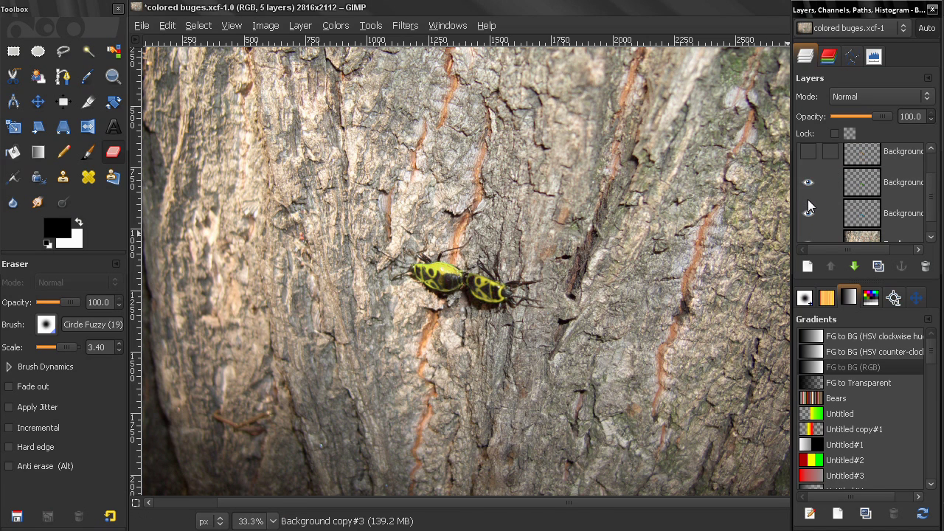
left_click(809, 192)
left_click(808, 188)
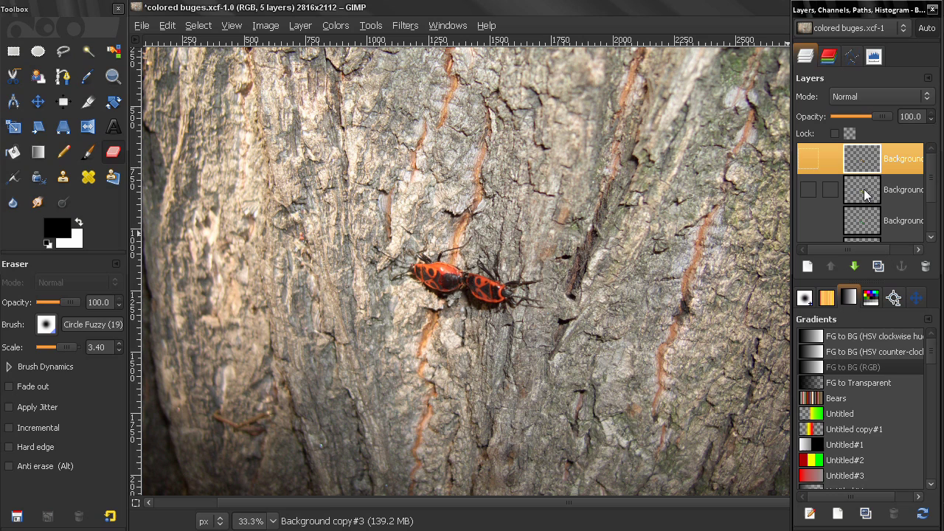
Step: Delete three of the recoloured bug layer copies
left_click(925, 266)
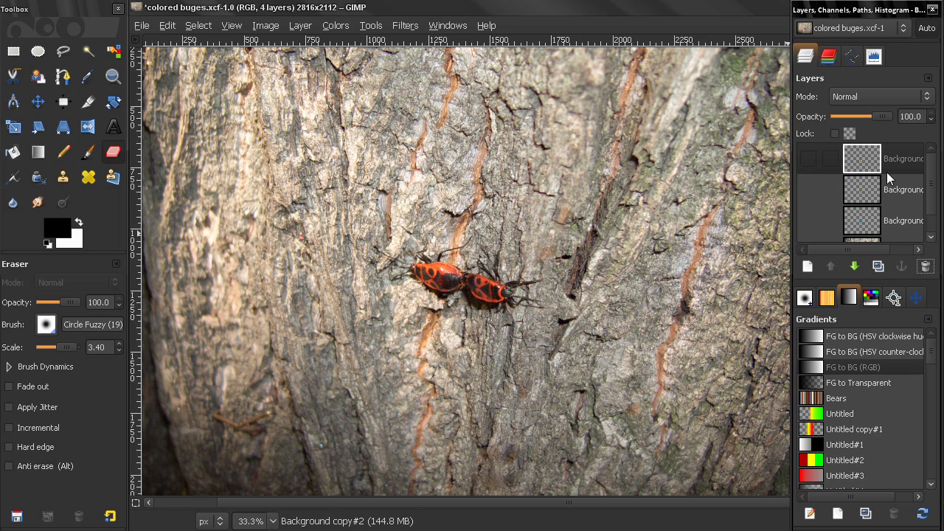
left_click(926, 266)
left_click(926, 266)
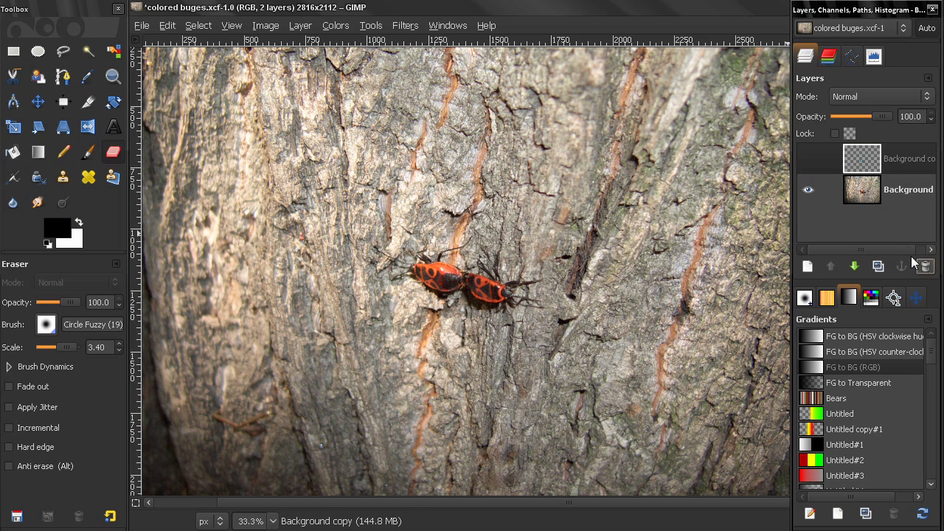
Step: Delete the last copy, duplicate Background, and free-select a rough loop around the two bugs
left_click(925, 266)
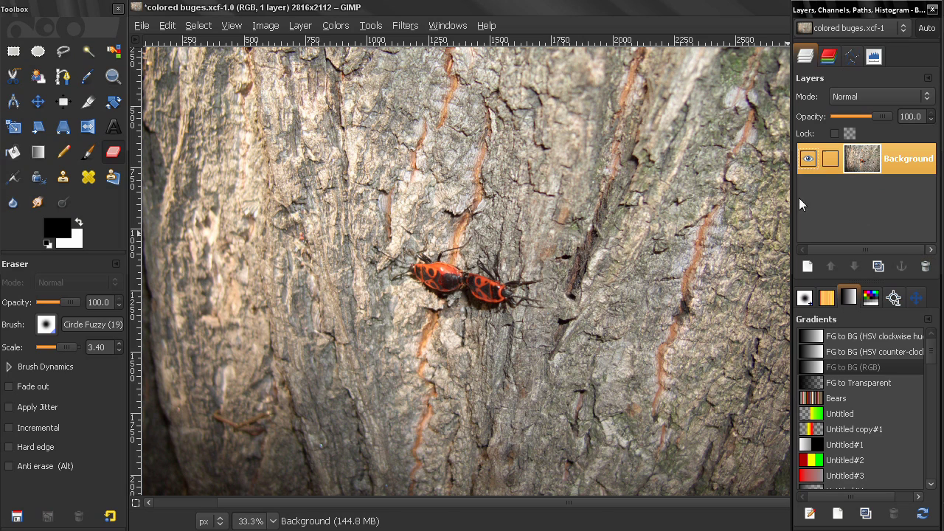
left_click(877, 266)
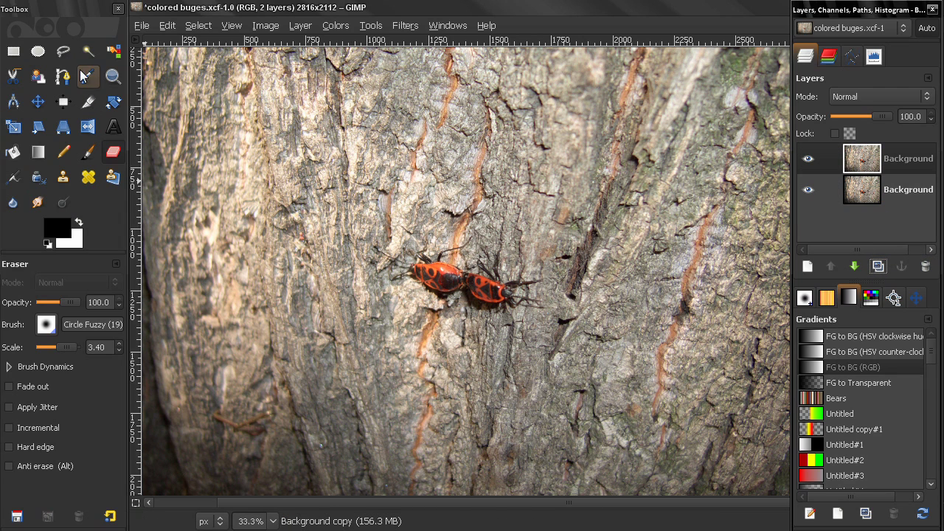
left_click(63, 51)
mouse_move(434, 249)
left_mouse_down()
mouse_move(382, 266)
mouse_move(403, 295)
mouse_move(505, 323)
mouse_move(532, 313)
mouse_move(525, 273)
mouse_move(433, 250)
left_mouse_up()
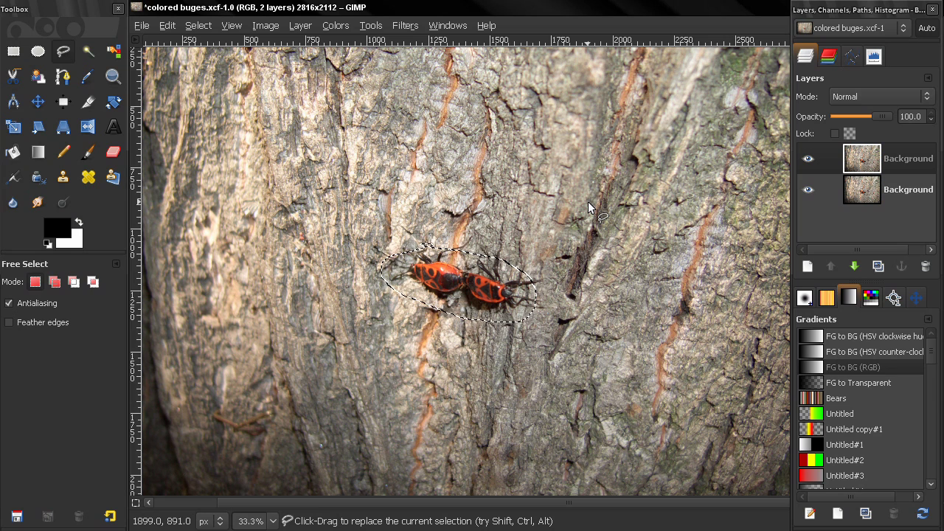
Step: Add an alpha channel to the Background copy and clear the area outside the selection
right_click(865, 159)
left_click(773, 465)
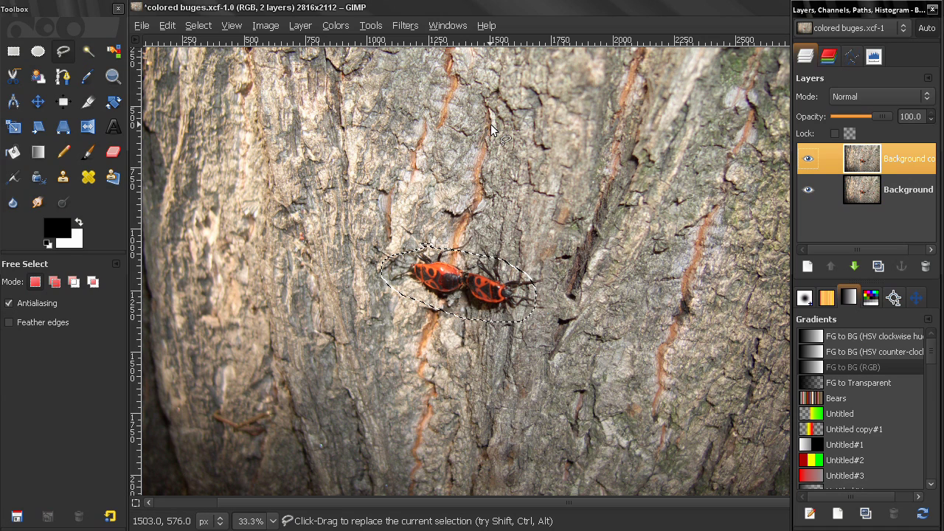
key("Delete")
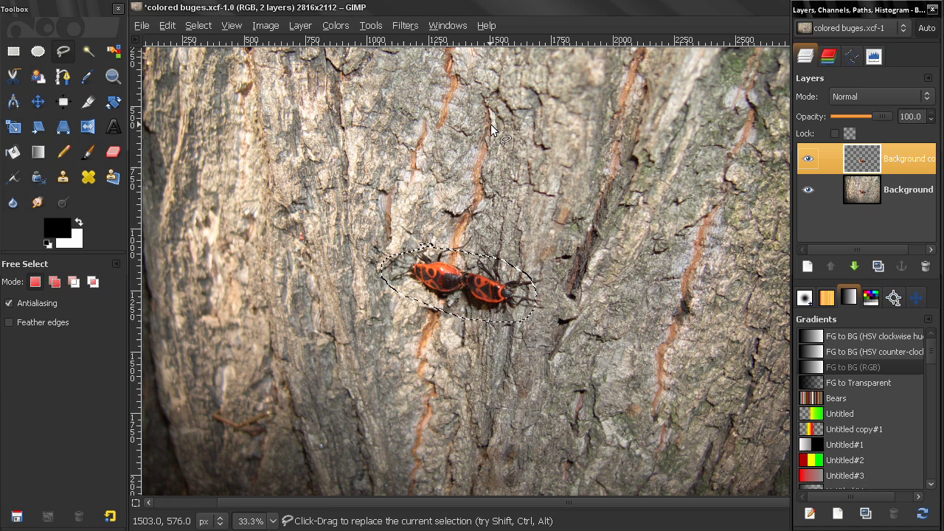
Step: Apply Hue-Saturation with the Red primary's hue shifted 180, turning the bugs cyan
left_click(333, 26)
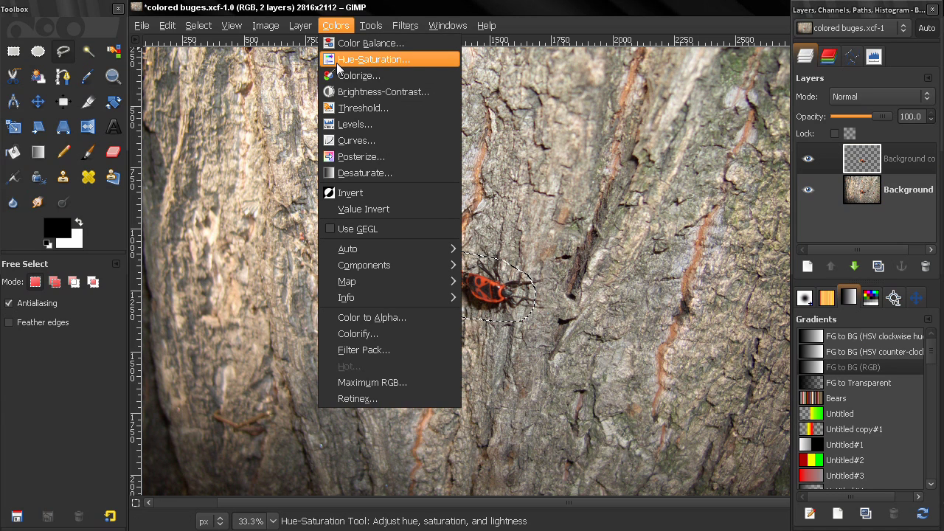
left_click(339, 61)
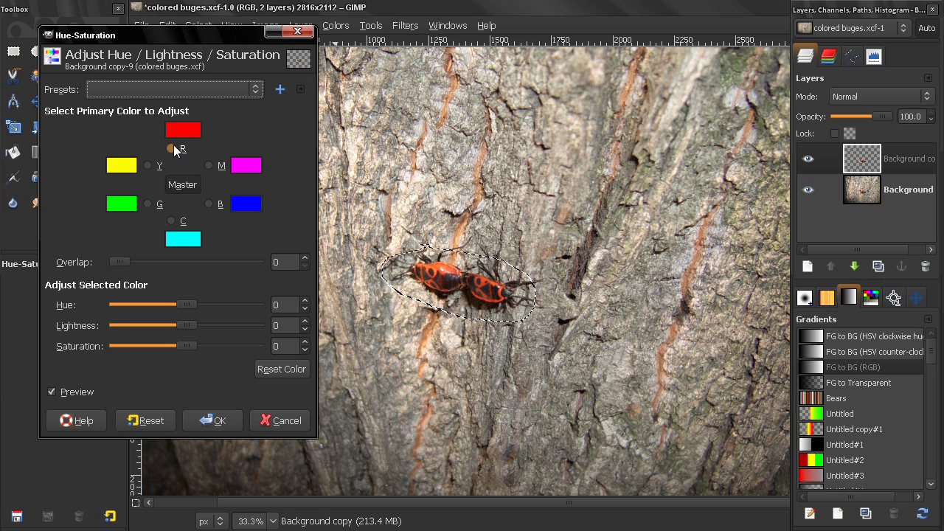
left_click(176, 149)
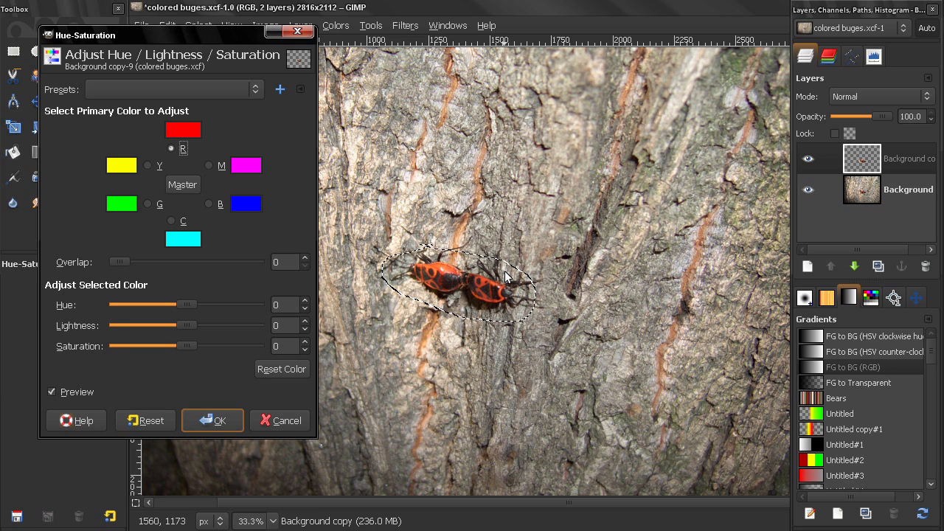
left_click_drag(190, 305, 264, 306)
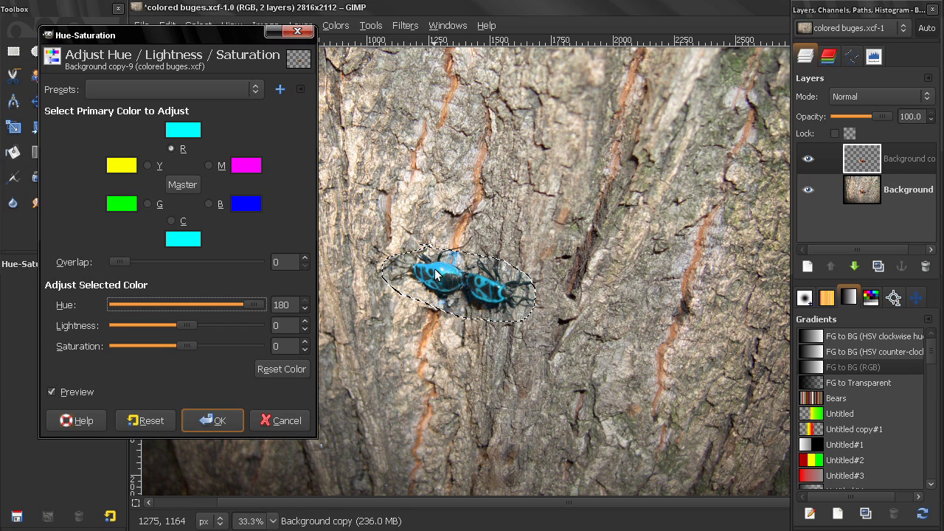
left_click(216, 420)
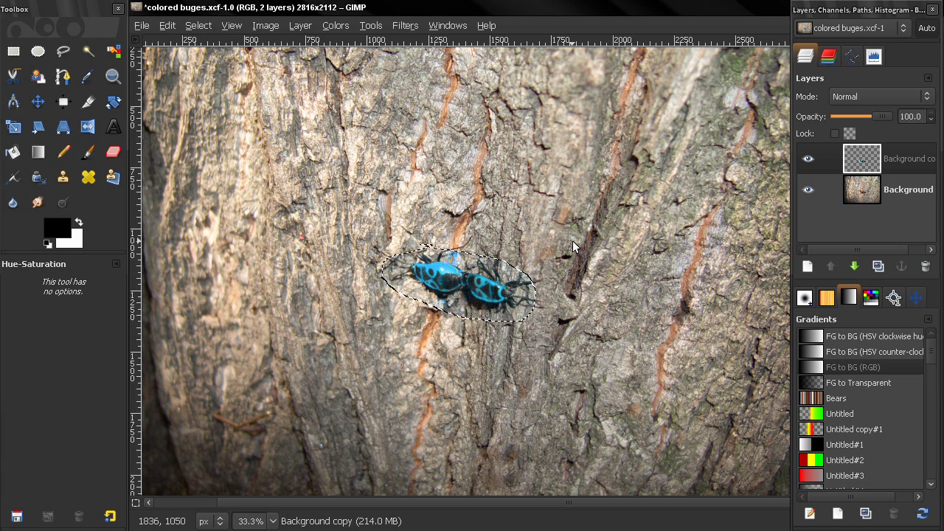
Step: Drop the selection, hide Background, and erase bark along the bugs' outer edges
key("ctrl+shift+a")
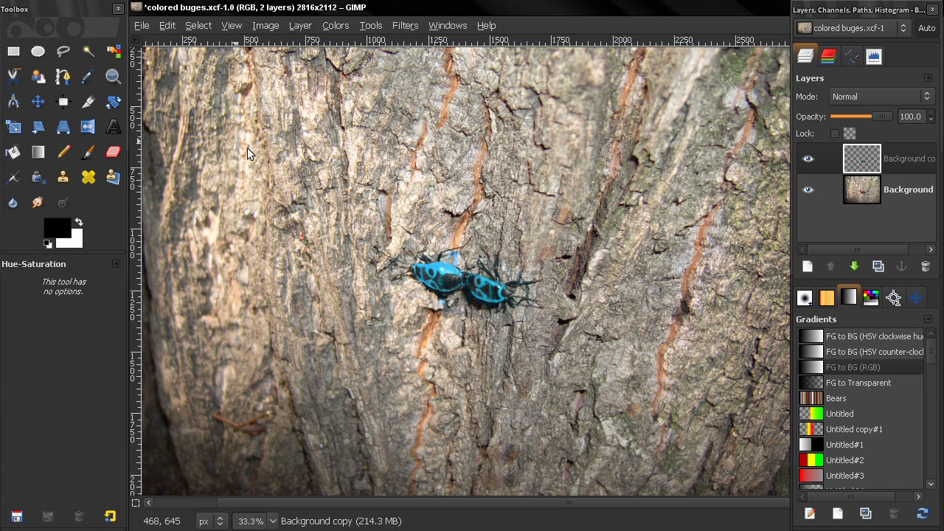
left_click(113, 152)
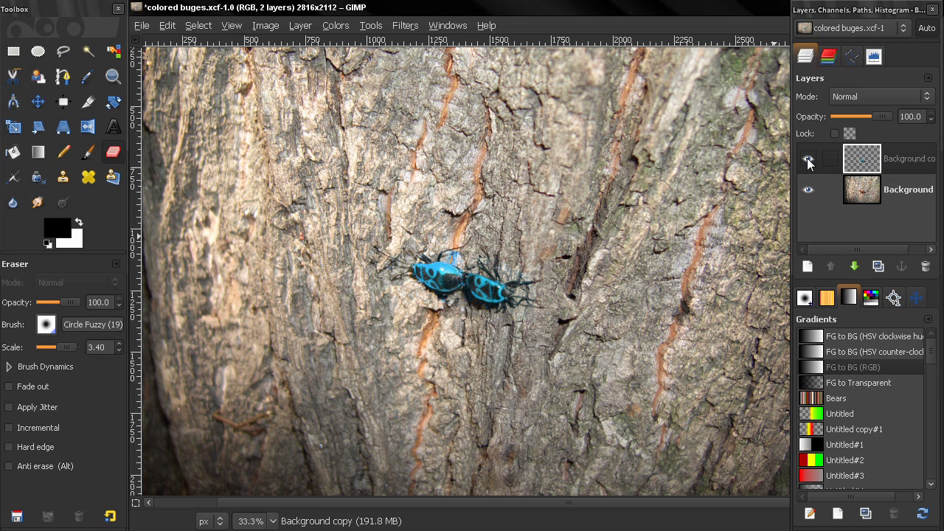
left_click(809, 191)
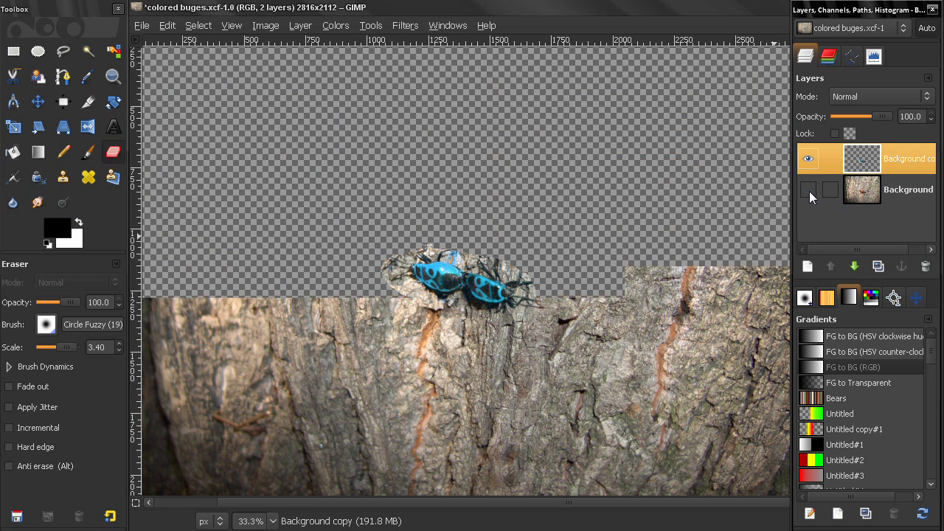
left_click(469, 305)
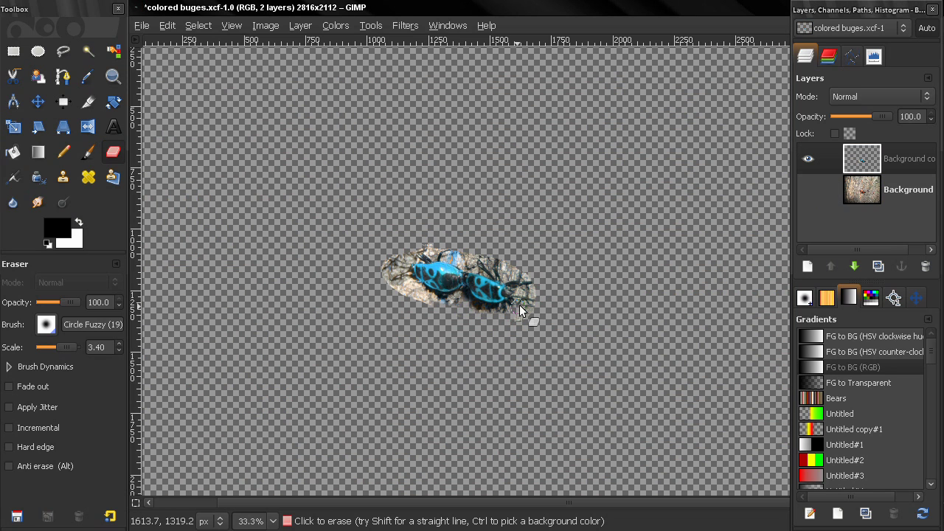
mouse_move(526, 281)
left_mouse_down()
mouse_move(502, 263)
mouse_move(454, 260)
left_mouse_up()
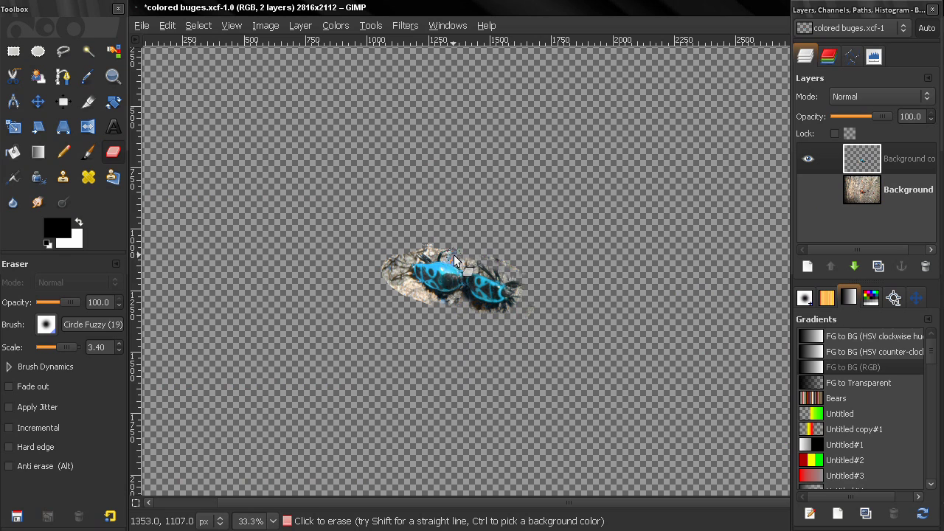
left_click_drag(403, 296, 381, 256)
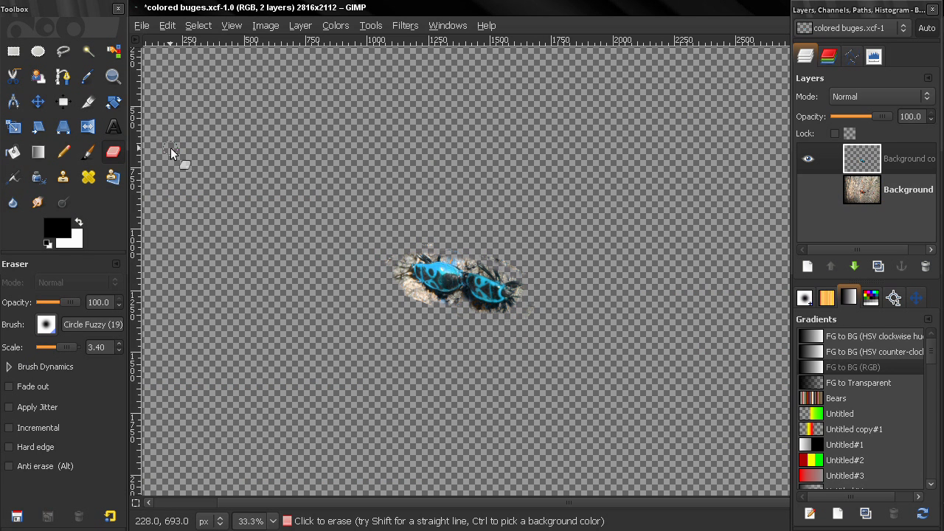
Step: Zoom in on the bugs, erase the remaining bark fringe, then reshow and select Background
key("z")
left_click_drag(305, 193, 552, 361)
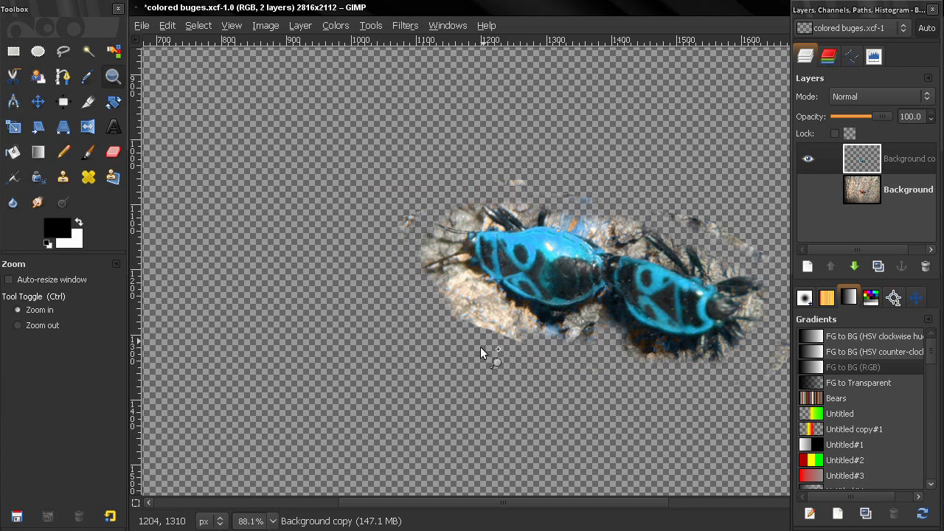
scroll(480, 347, "right", 2)
key("shift+e")
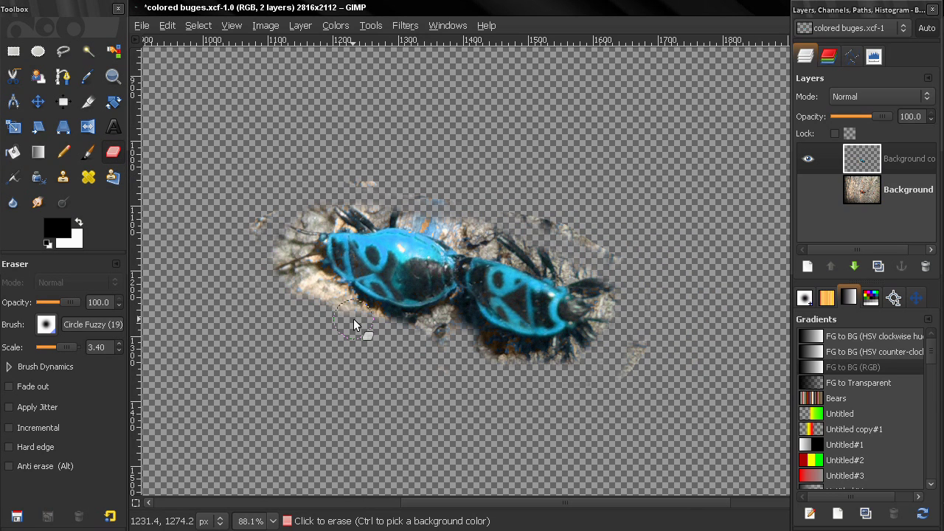
mouse_move(353, 319)
left_mouse_down()
mouse_move(287, 254)
mouse_move(280, 221)
mouse_move(295, 240)
left_mouse_up()
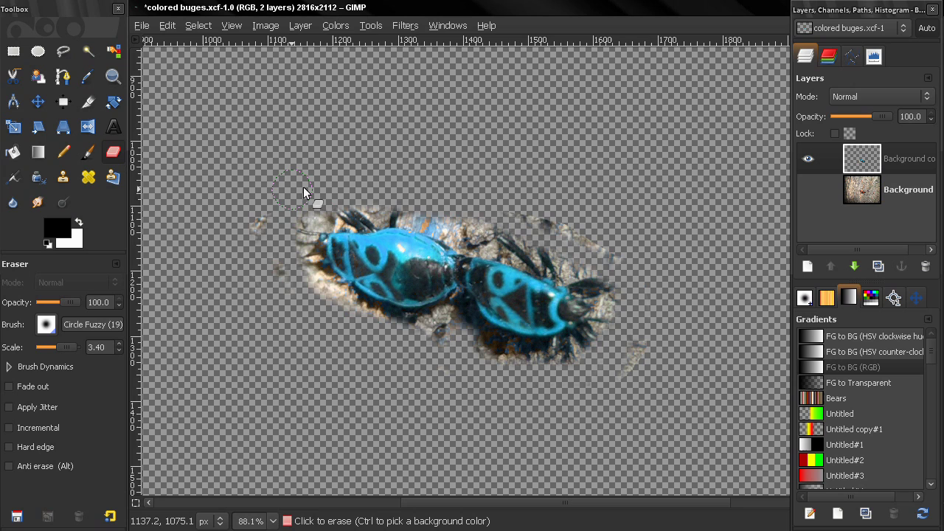
left_click_drag(529, 213, 671, 315)
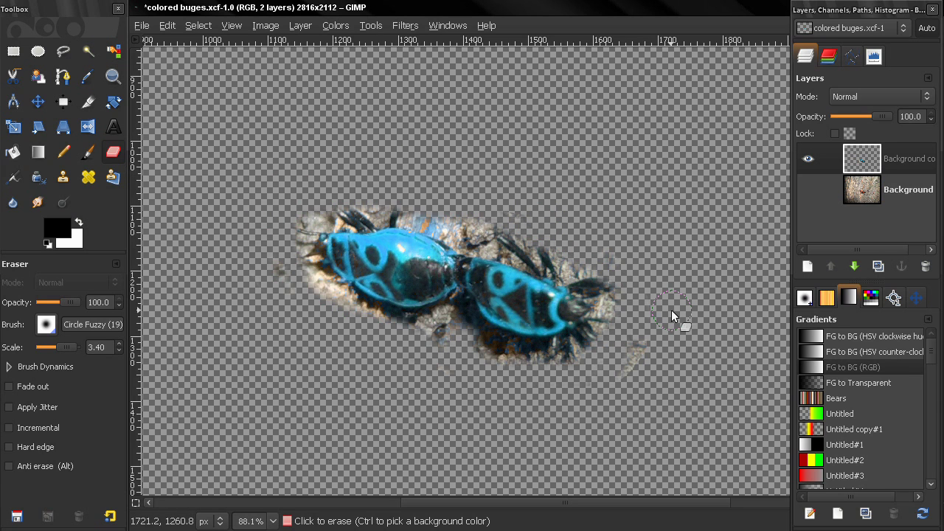
mouse_move(631, 365)
left_mouse_down()
mouse_move(617, 308)
mouse_move(598, 275)
mouse_move(550, 250)
left_mouse_up()
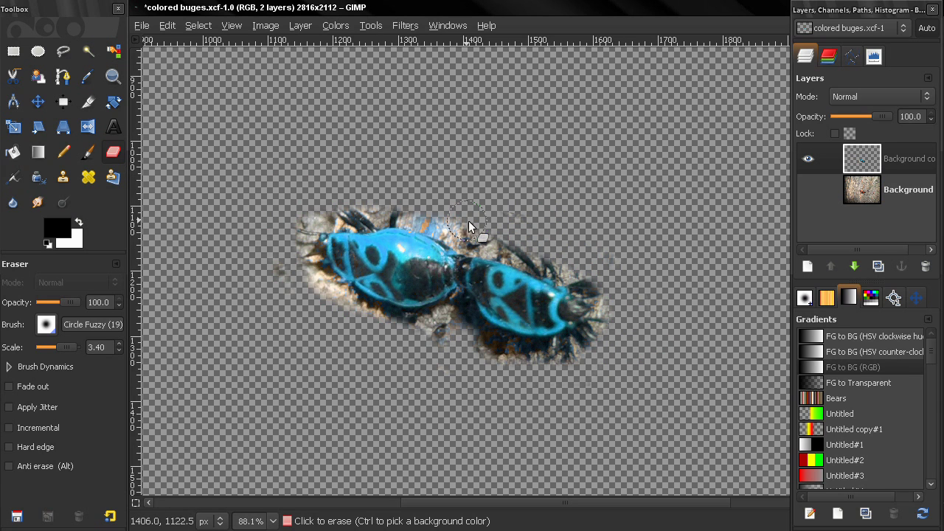
left_click_drag(391, 204, 275, 230)
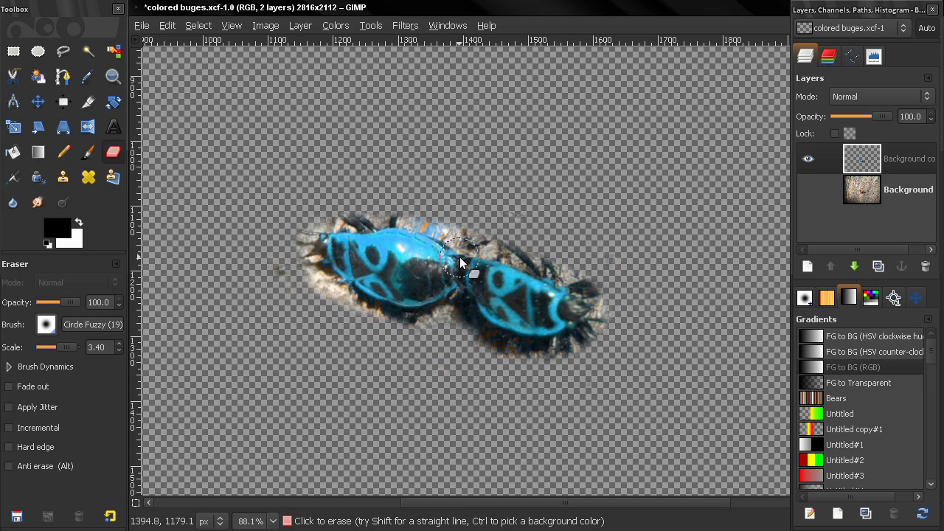
scroll(463, 243, "up", 2)
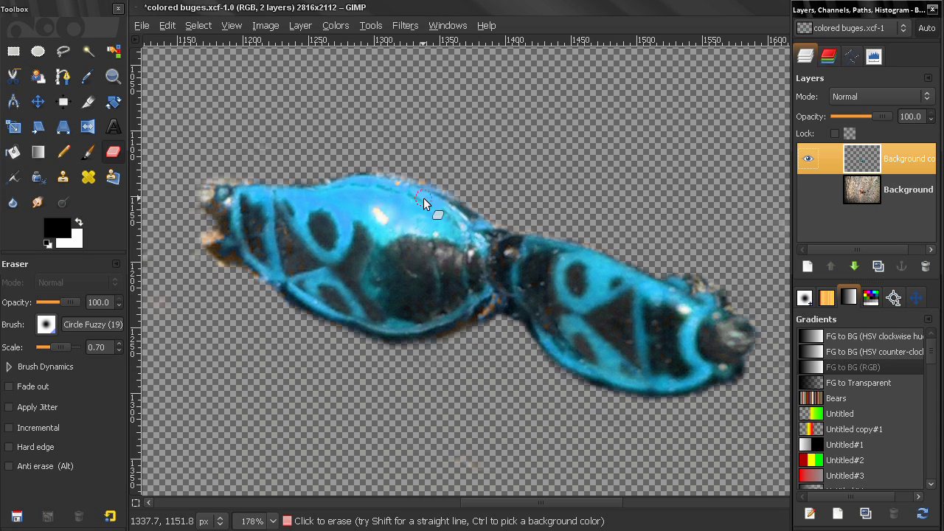
left_click(809, 190)
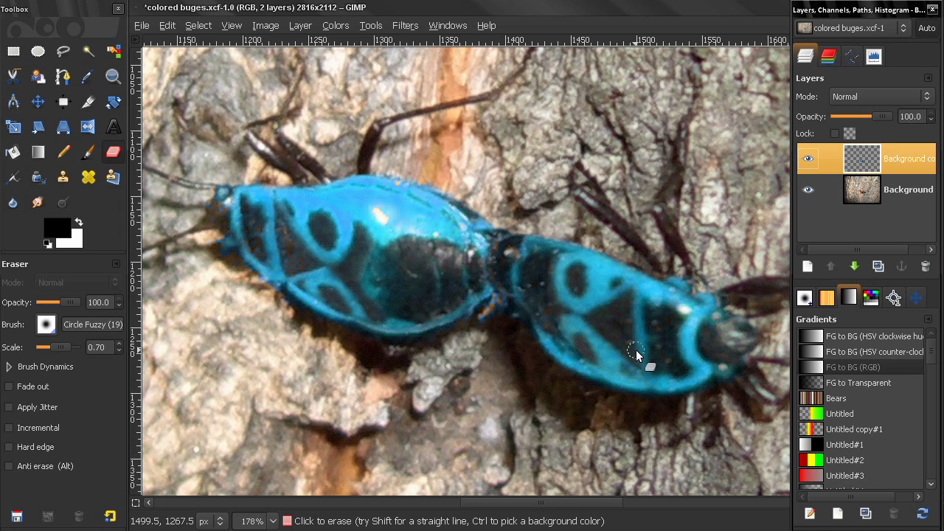
key("Page_Down")
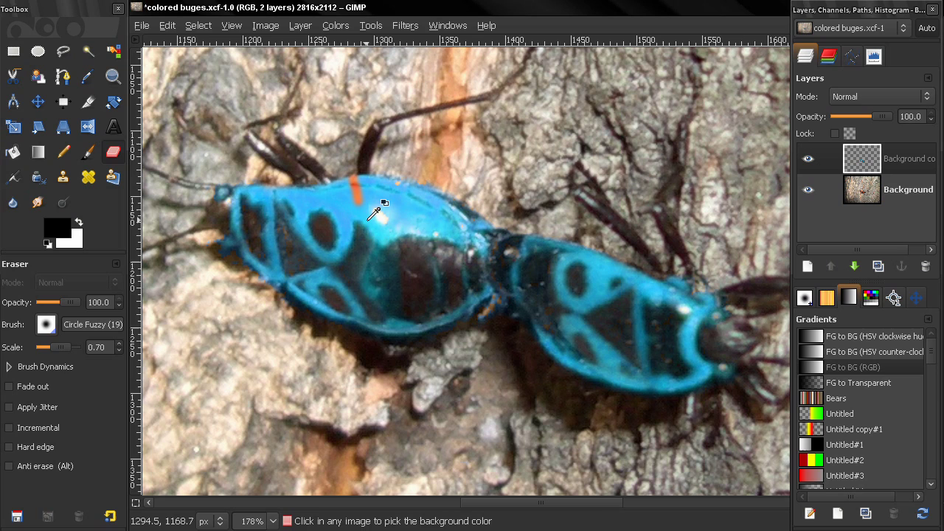
Step: Erase the stray orange mark on the left bug and turn off Anti erase
left_click(355, 186)
left_click(34, 470)
left_click(33, 470)
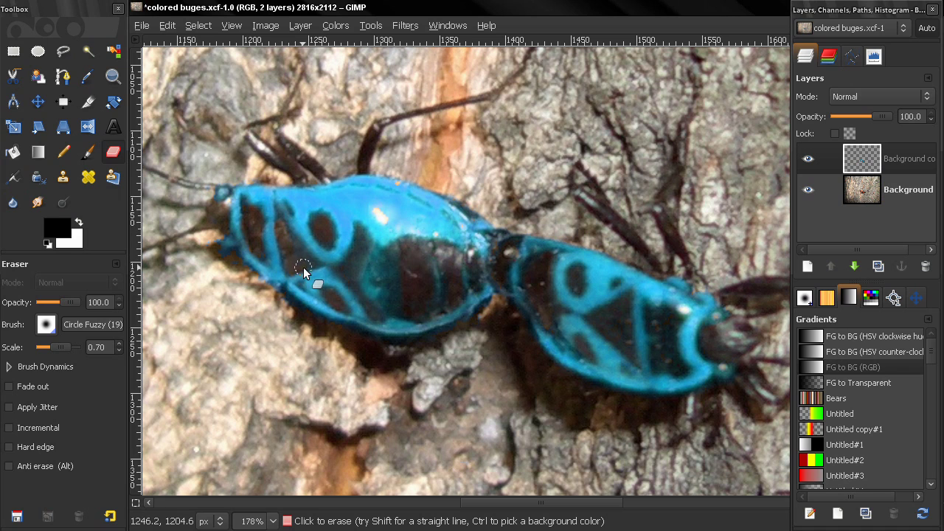
Step: With Background hidden, erase the dark patch on the right bug, then show Background again
left_click(806, 189)
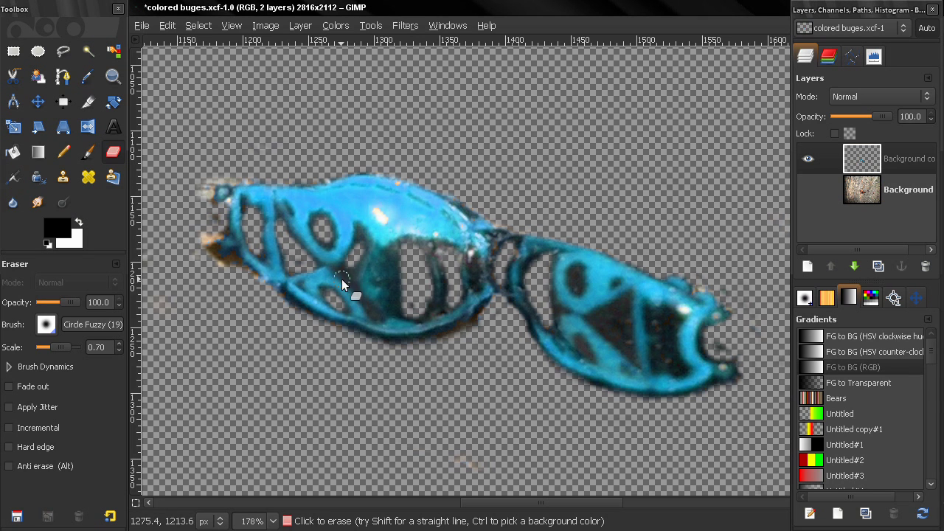
left_click_drag(639, 340, 624, 317)
left_click(809, 189)
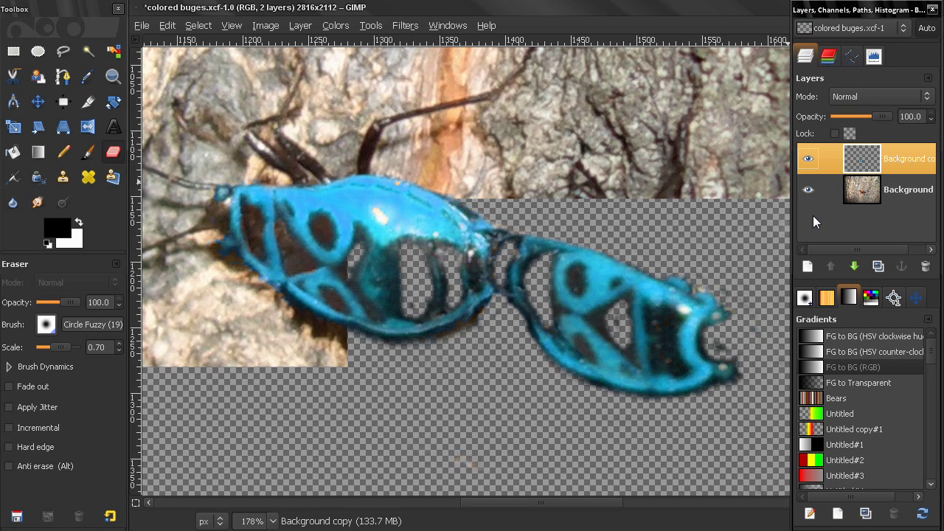
left_click(672, 354)
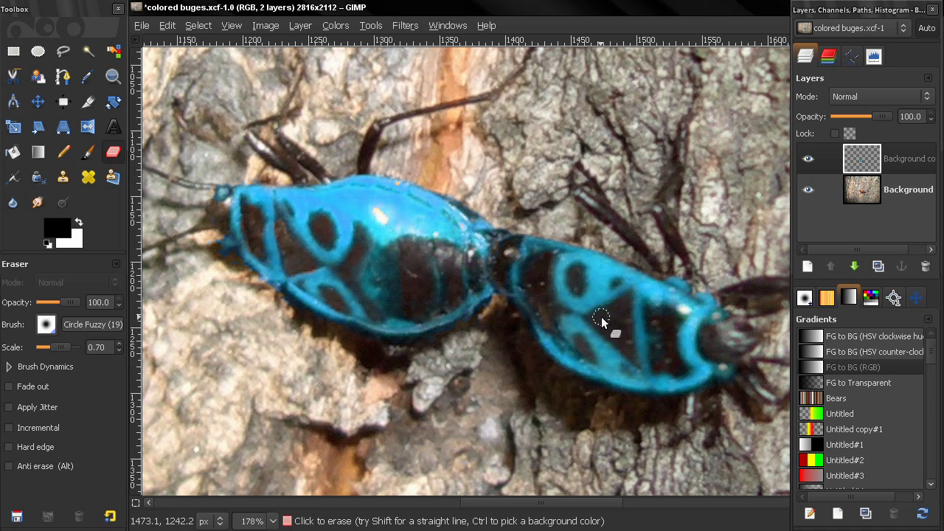
Step: Shrink the eraser brush to 0.31 and recheck the cut-out with Background hidden
key("bracketleft")
key("bracketleft")
key("bracketleft")
key("bracketleft")
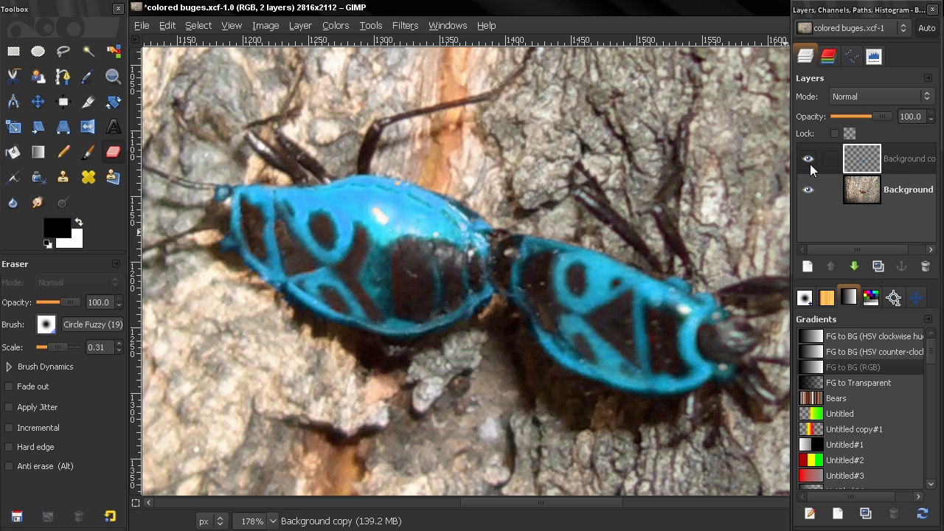
left_click(808, 190)
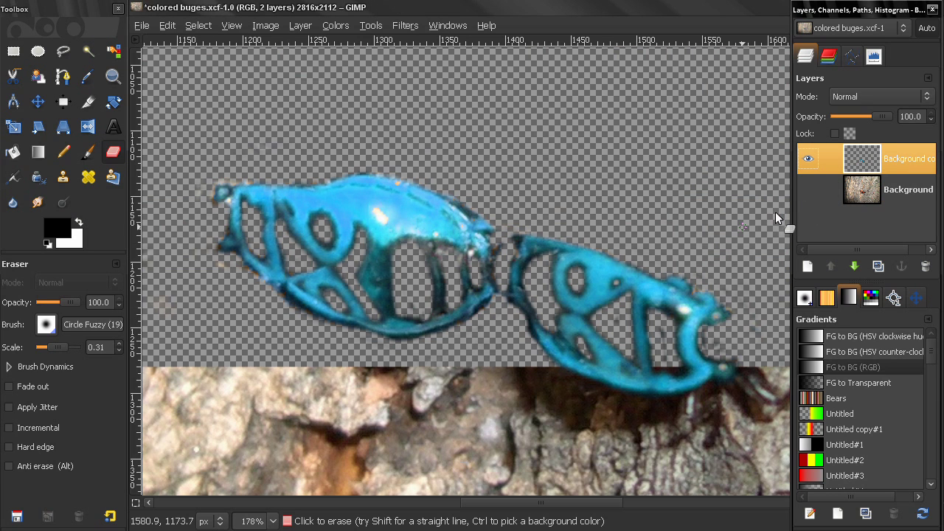
left_click(232, 181)
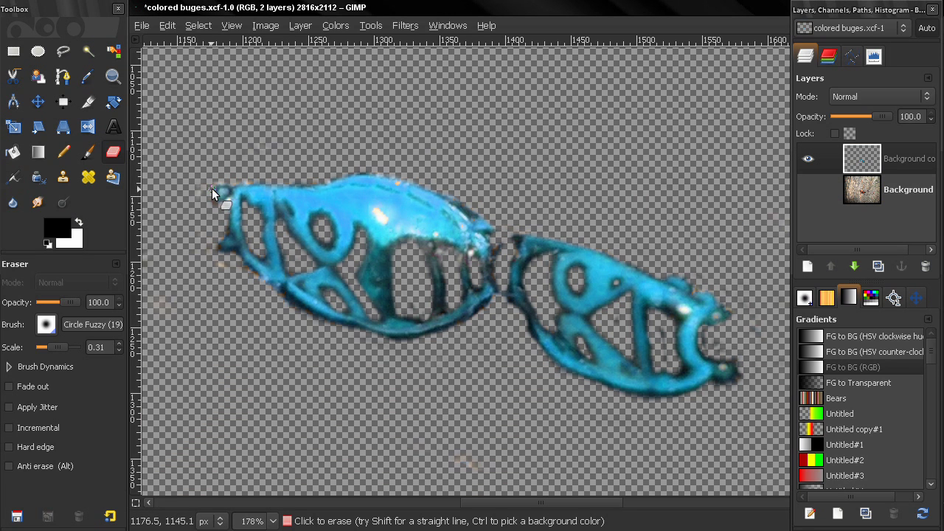
left_click(808, 189)
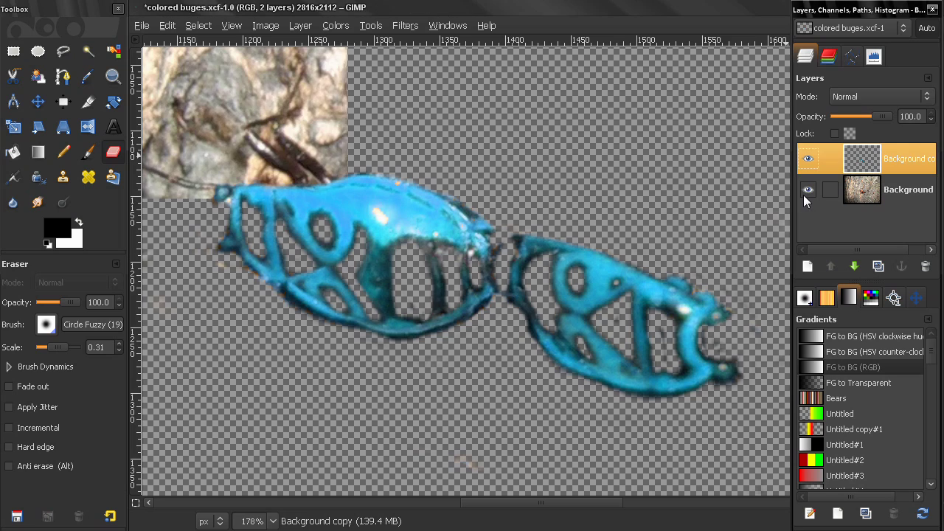
Step: Set the zoom to 33.3% from the status-bar zoom list
left_click(277, 521)
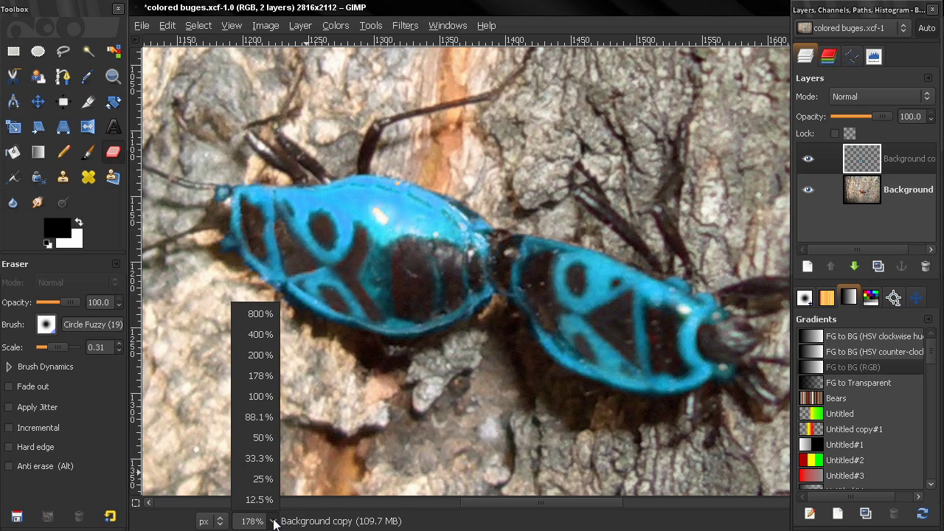
left_click(263, 464)
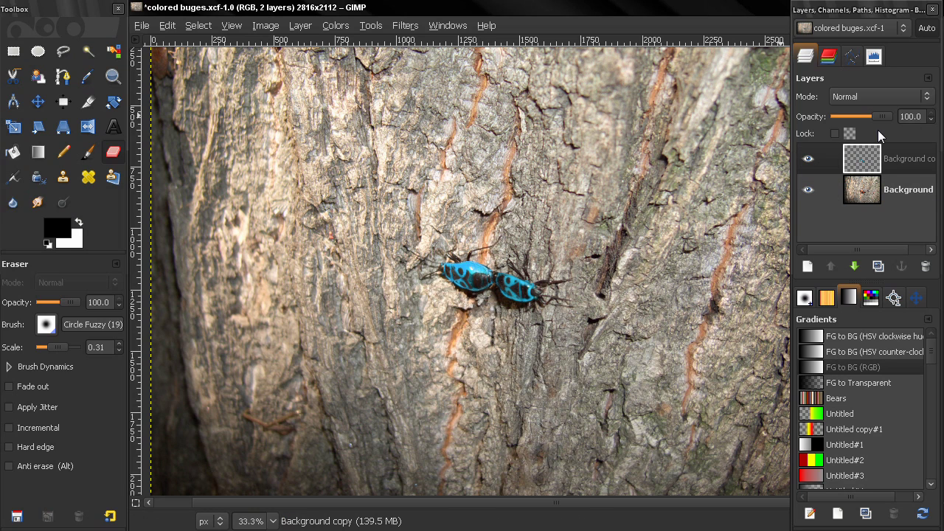
Step: Adjust the Cyan primary in Hue-Saturation to Hue -156, Lightness -20, Saturation -18
left_click(336, 31)
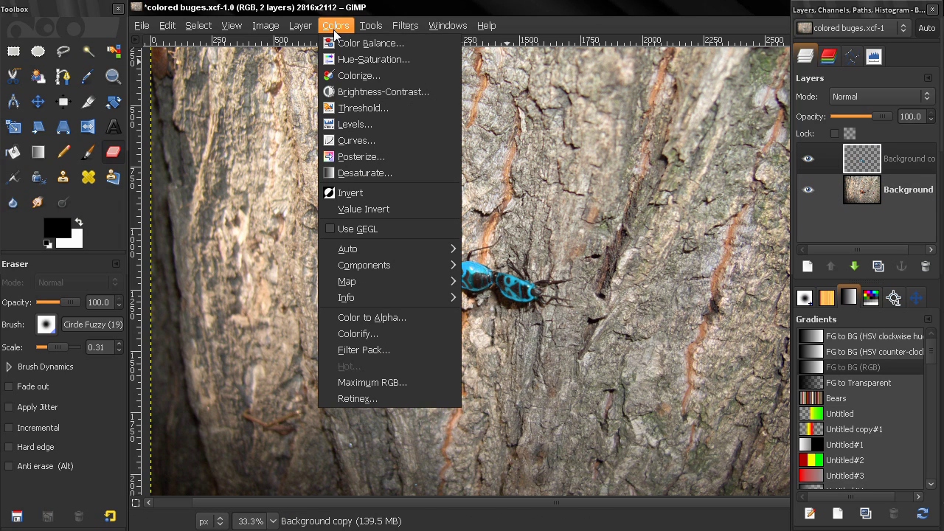
left_click(357, 62)
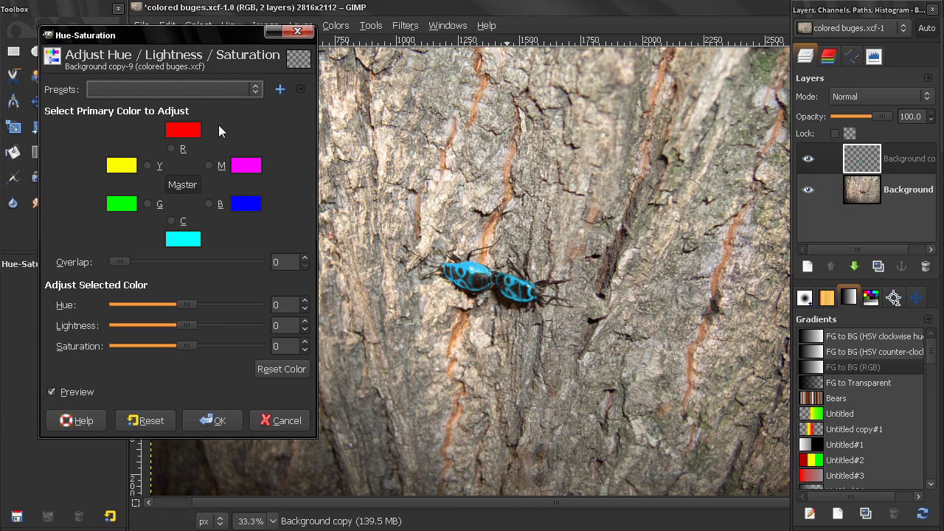
left_click(171, 221)
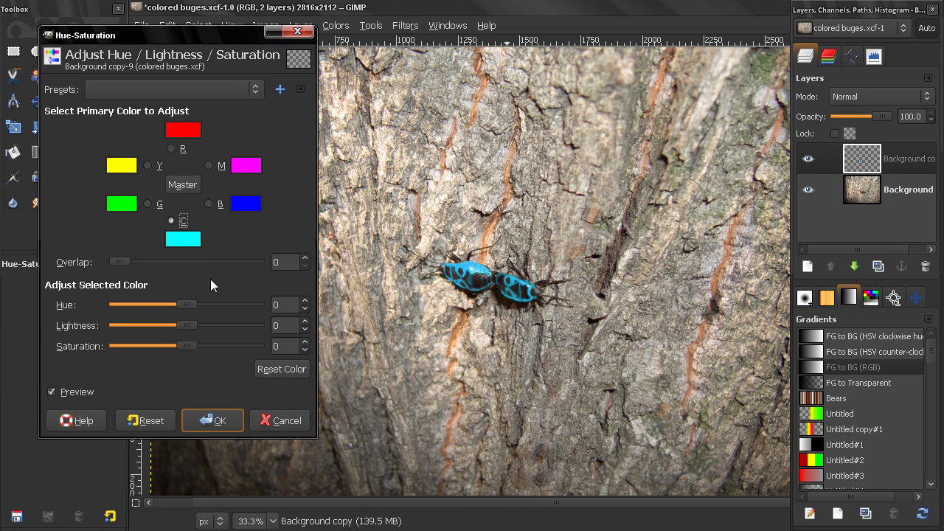
left_click_drag(185, 305, 151, 307)
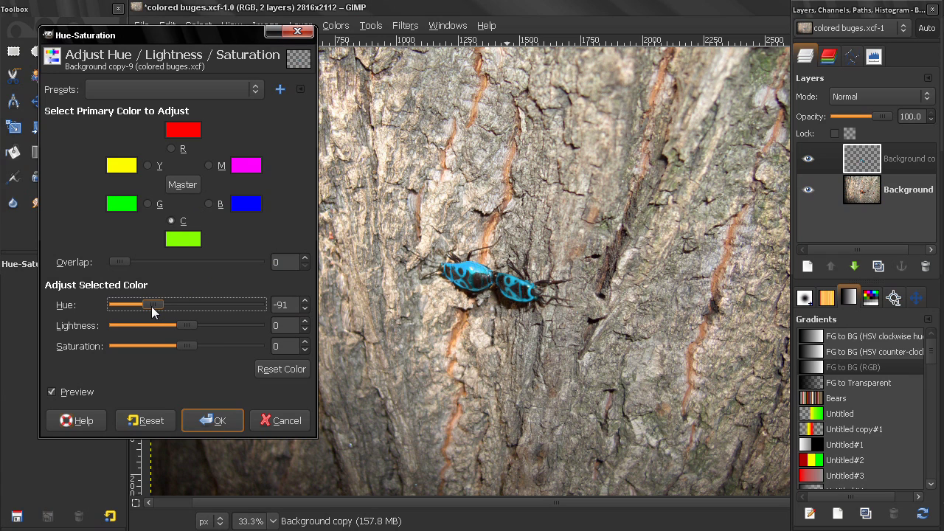
left_click_drag(151, 306, 128, 302)
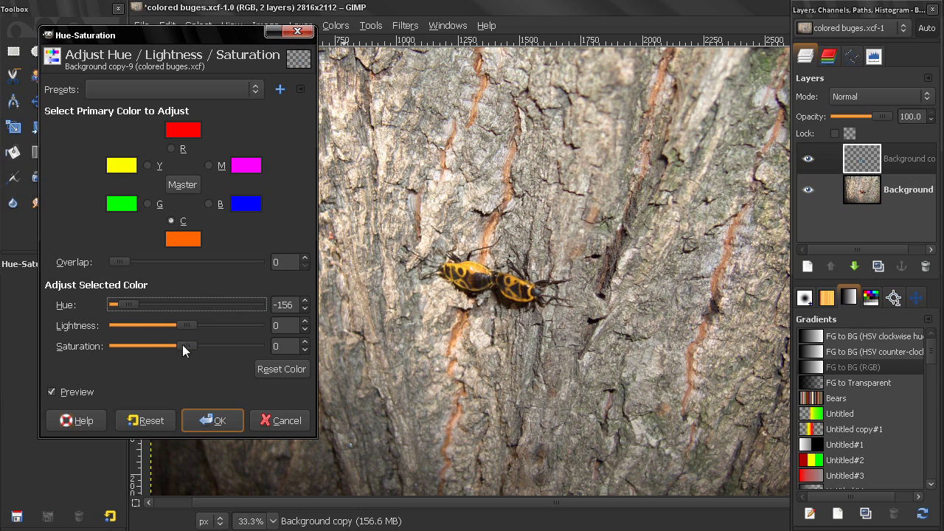
left_click_drag(190, 324, 175, 322)
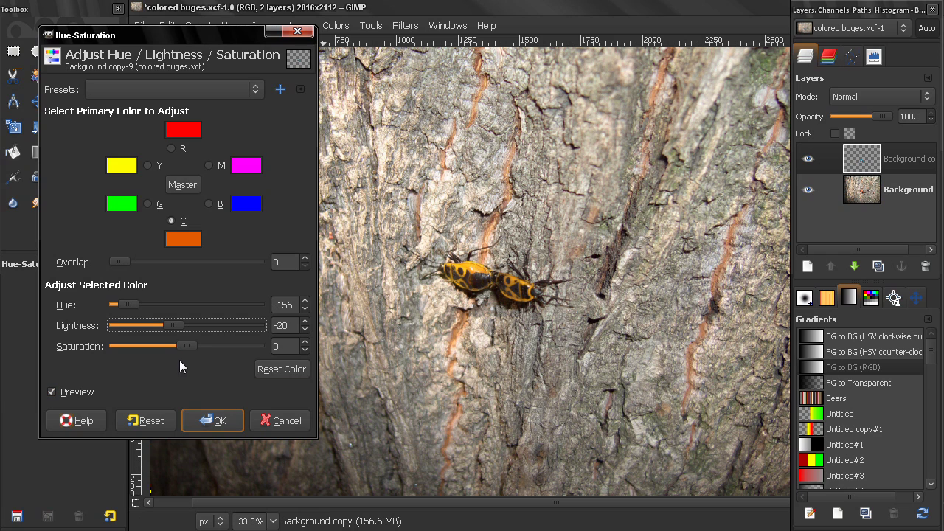
left_click_drag(186, 350, 172, 346)
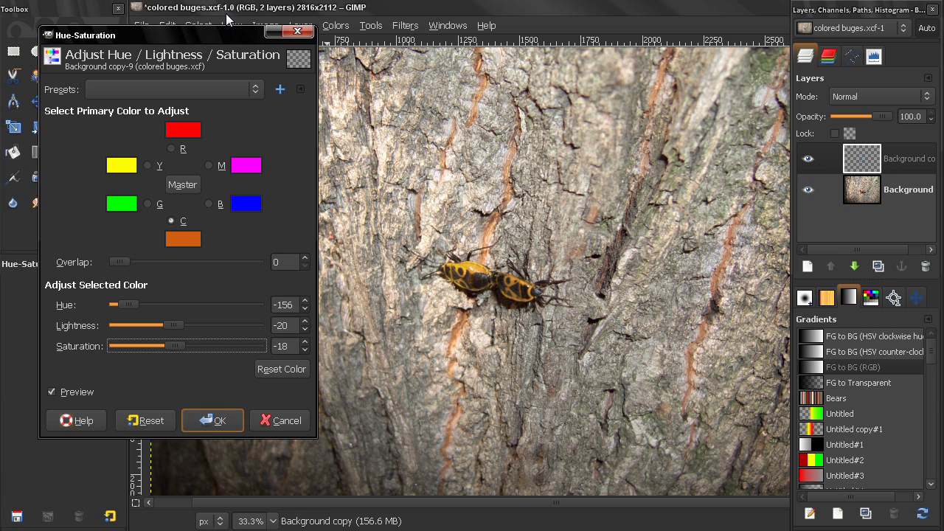
left_click_drag(231, 38, 392, 42)
left_click(386, 434)
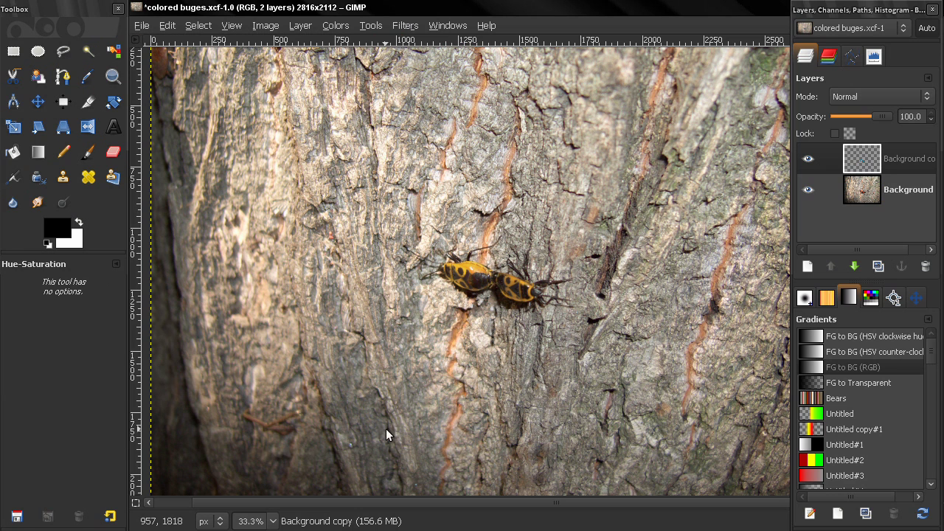
scroll(435, 332, "right", 1)
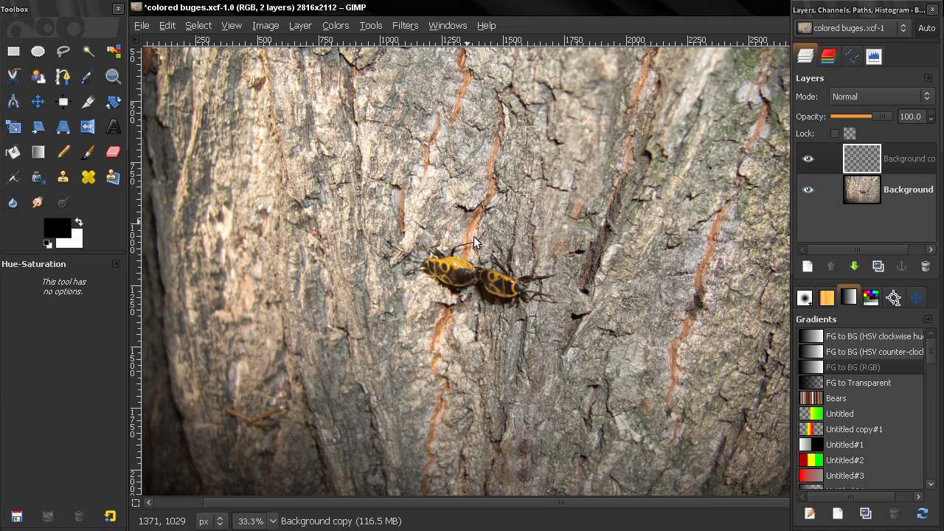
scroll(473, 236, "right", 1)
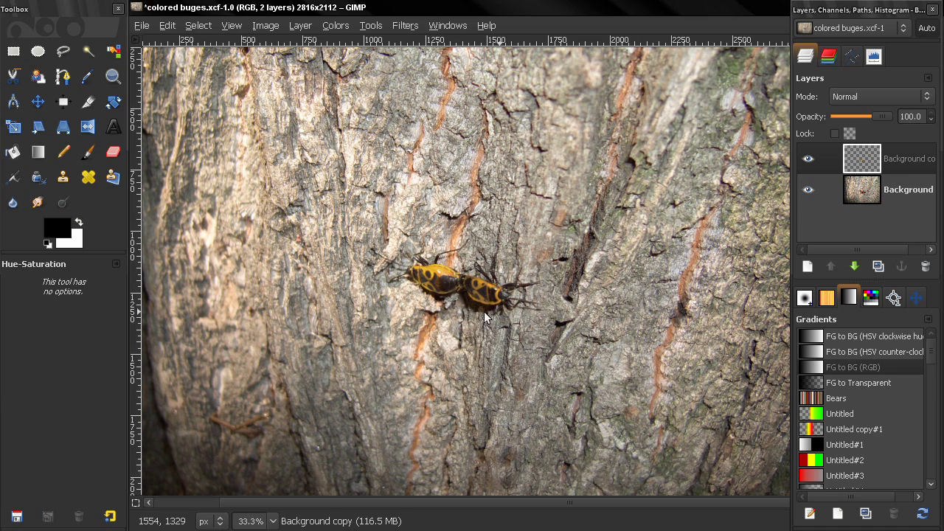
left_click(808, 159)
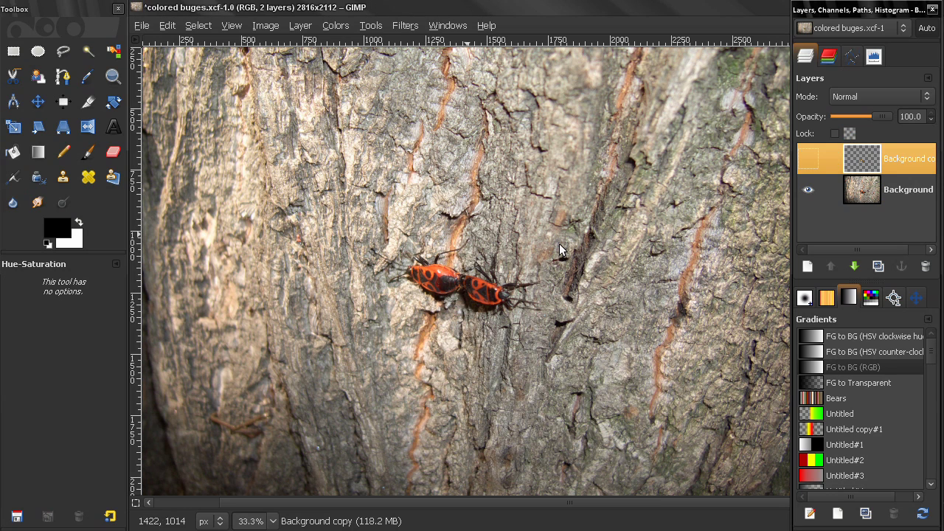
left_click(808, 158)
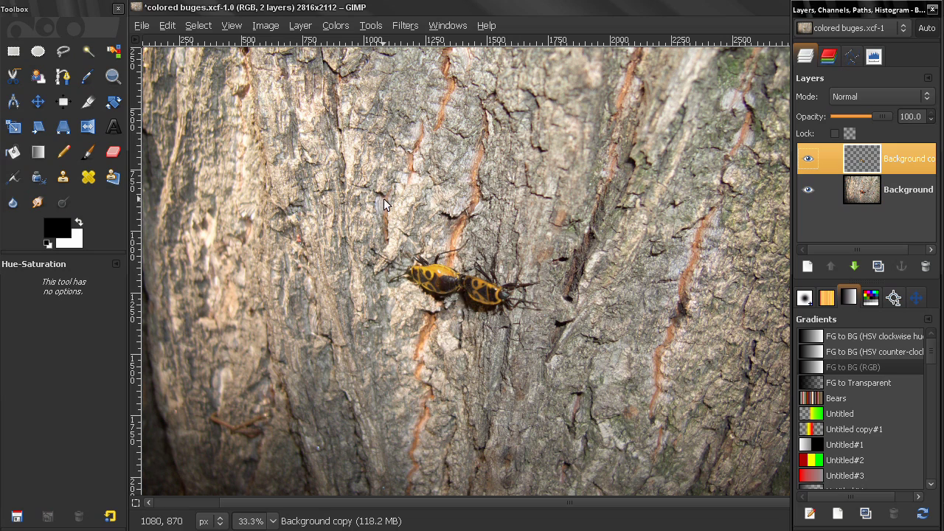
left_click_drag(443, 212, 435, 213)
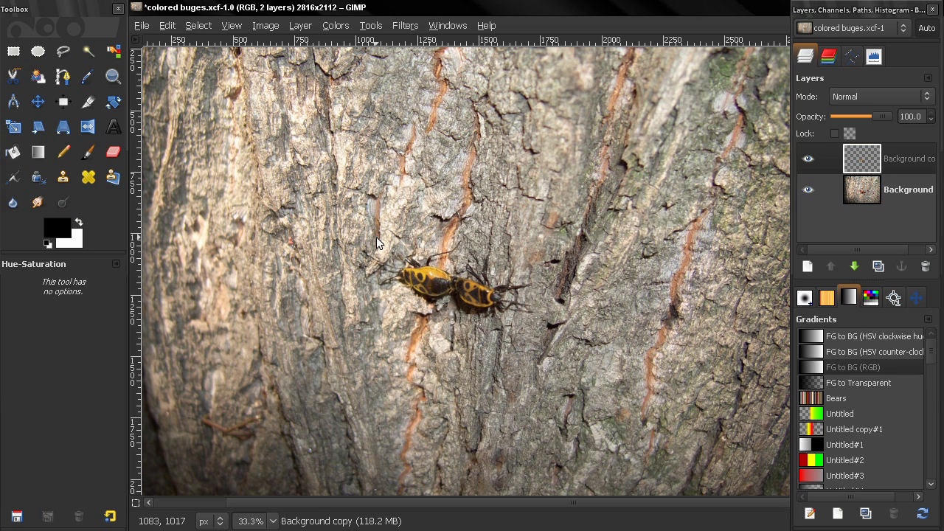